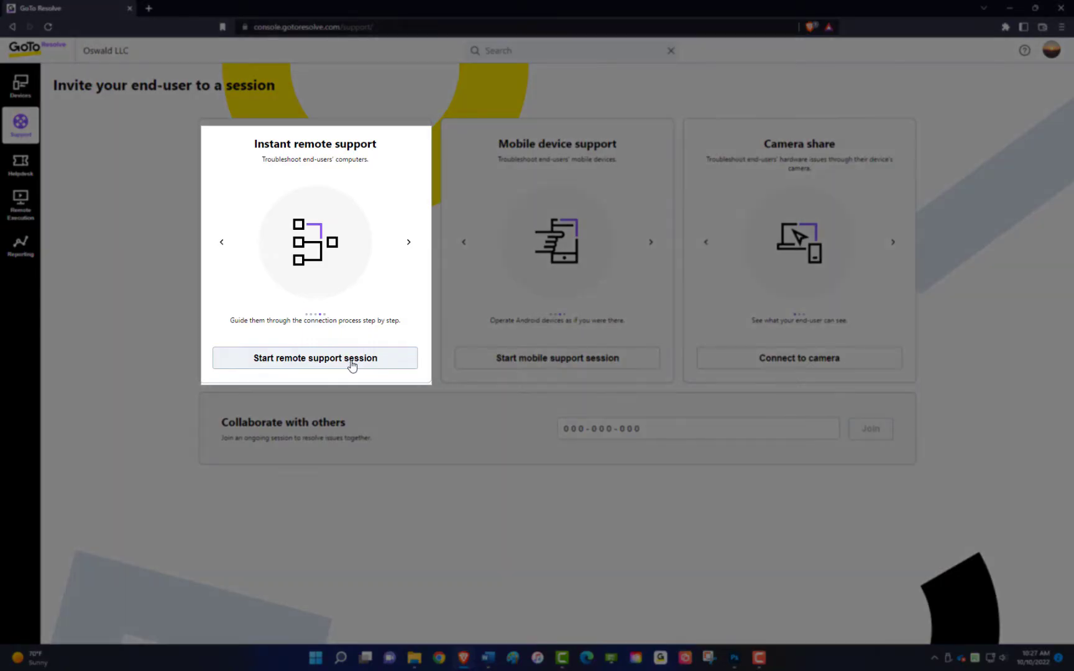
Start an instant remote support session and launch it for the end-user
click(350, 360)
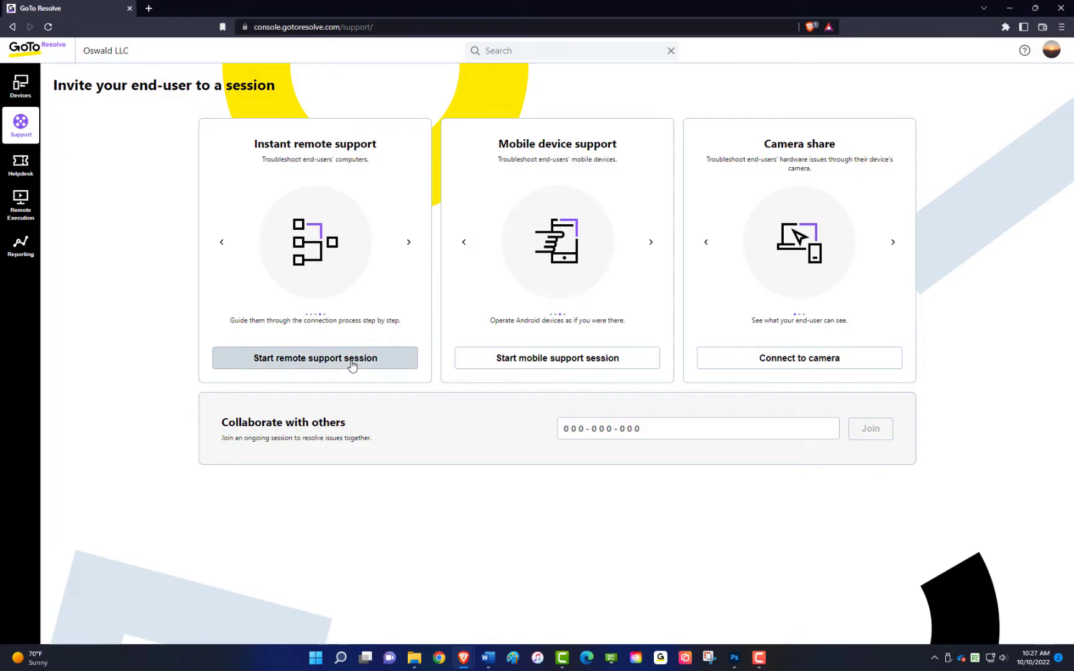
click(351, 365)
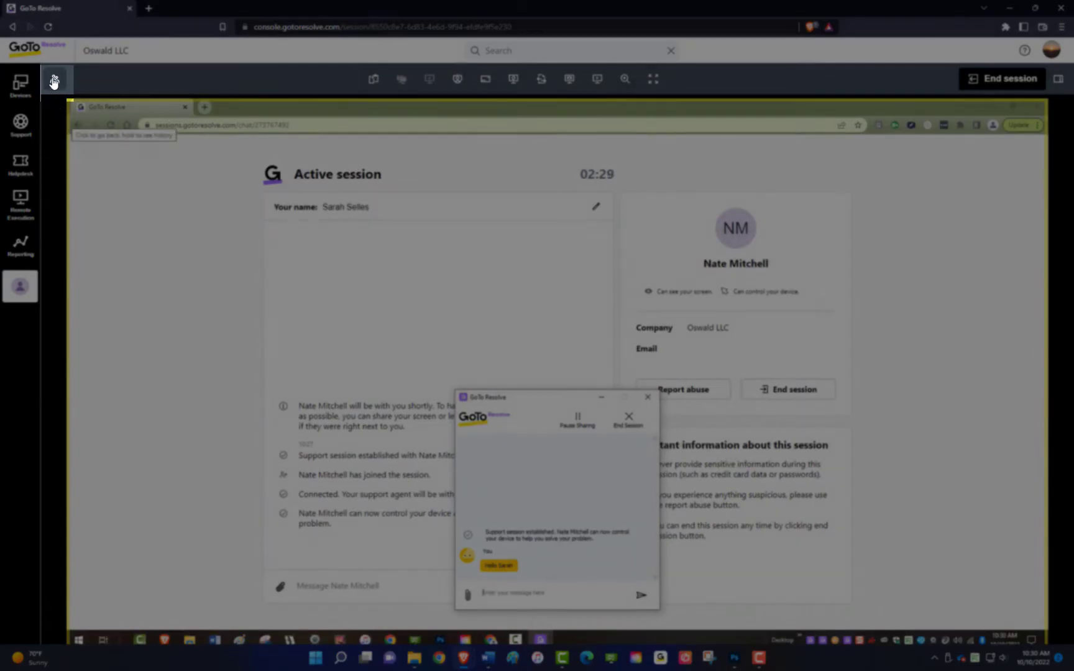
Show the session's participants dropdown with its transfer and invite options
click(53, 82)
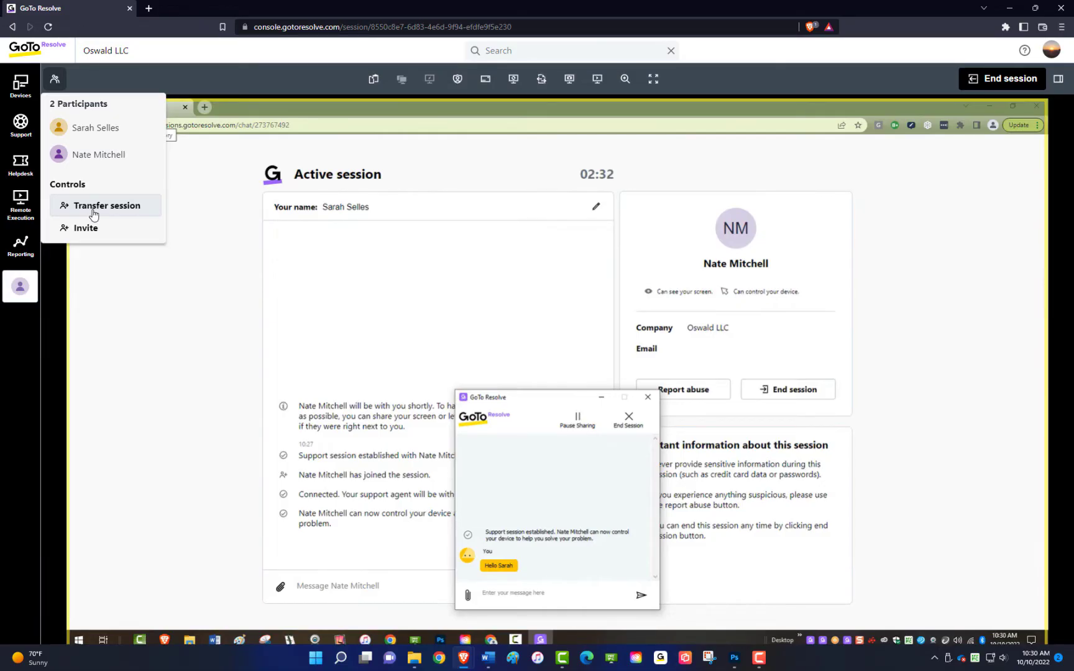
click(93, 215)
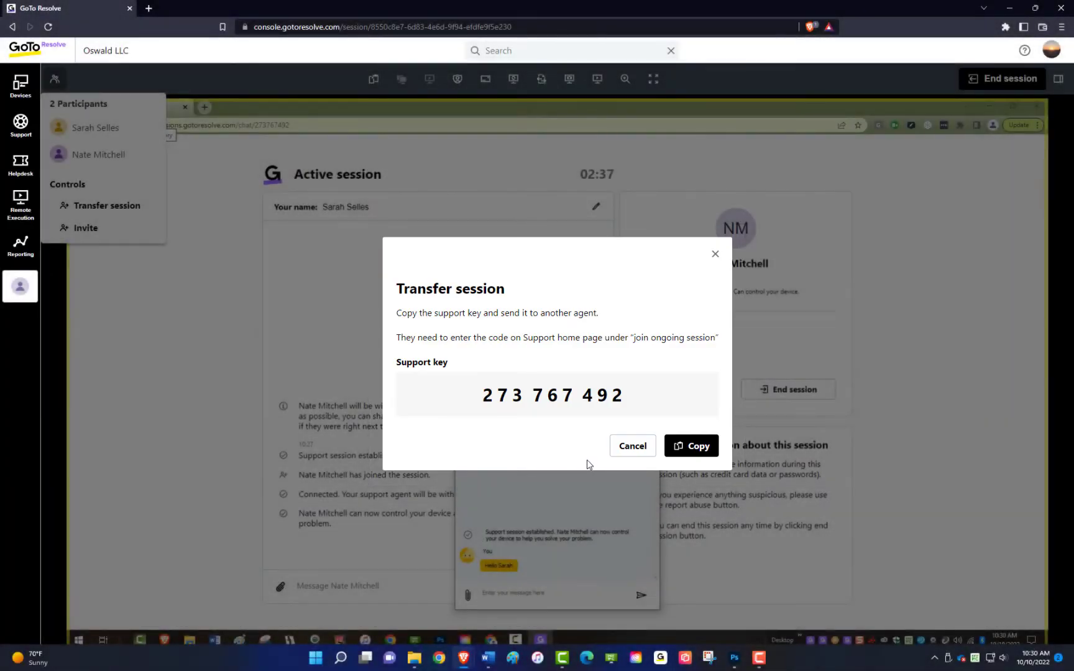
click(689, 448)
click(716, 254)
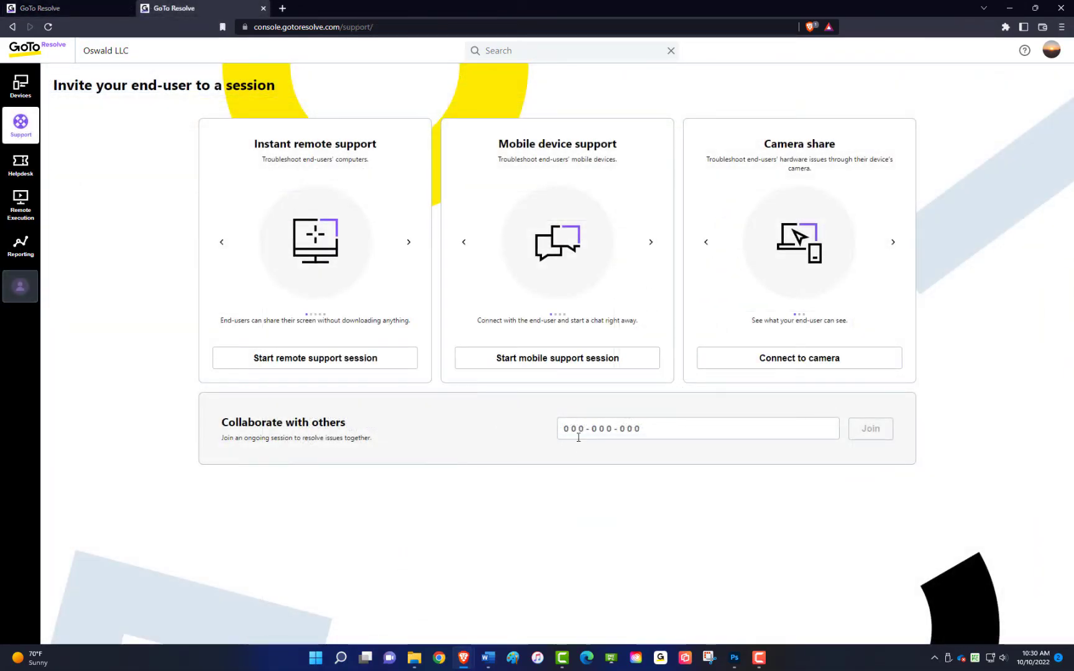
click(581, 434)
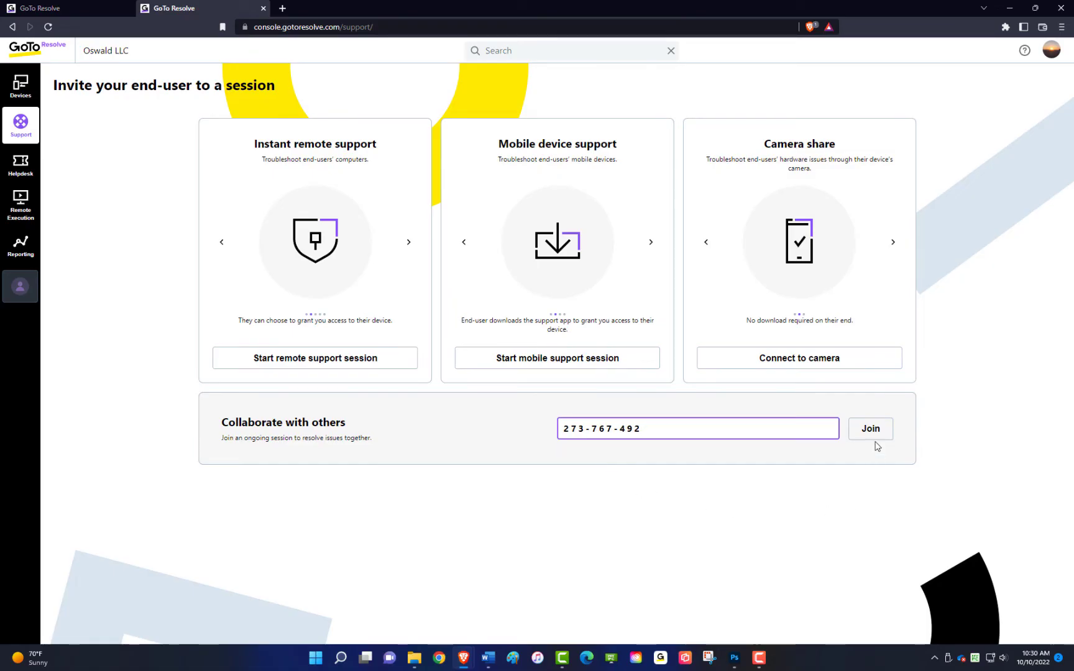
click(873, 434)
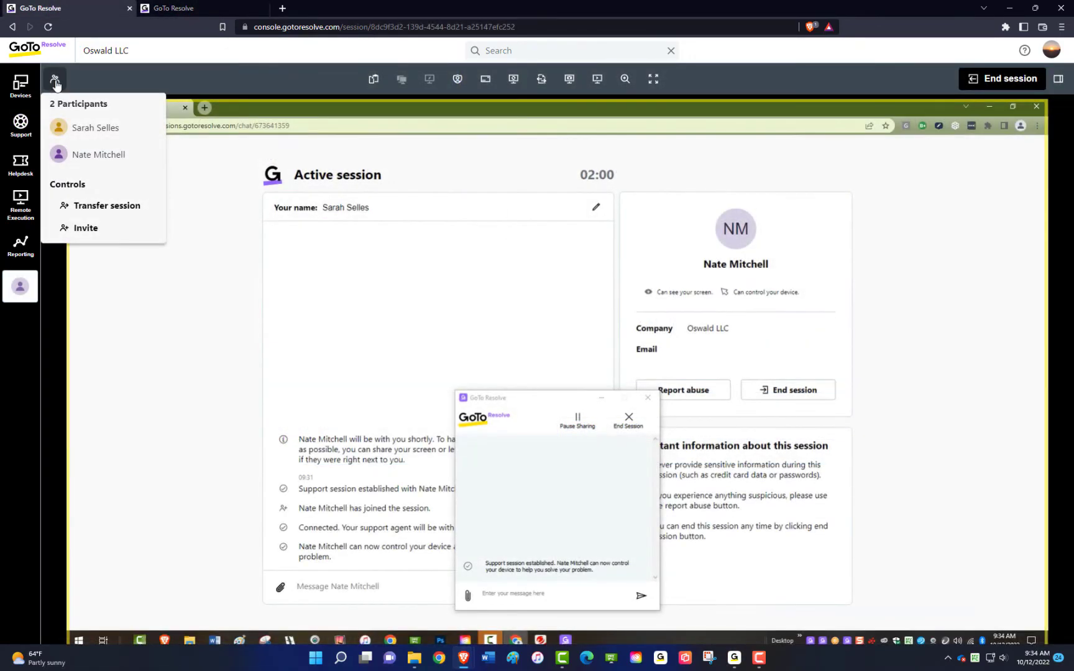